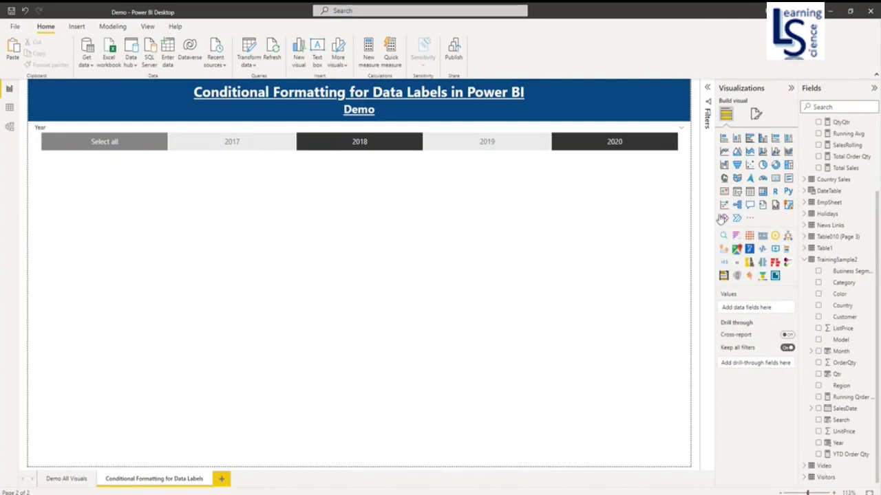
Stretch the line chart below the year slicer, plotting Total Sales by plain Month (not Date Hierarchy).
{"action": "left_click", "coordinate": [724, 152]}
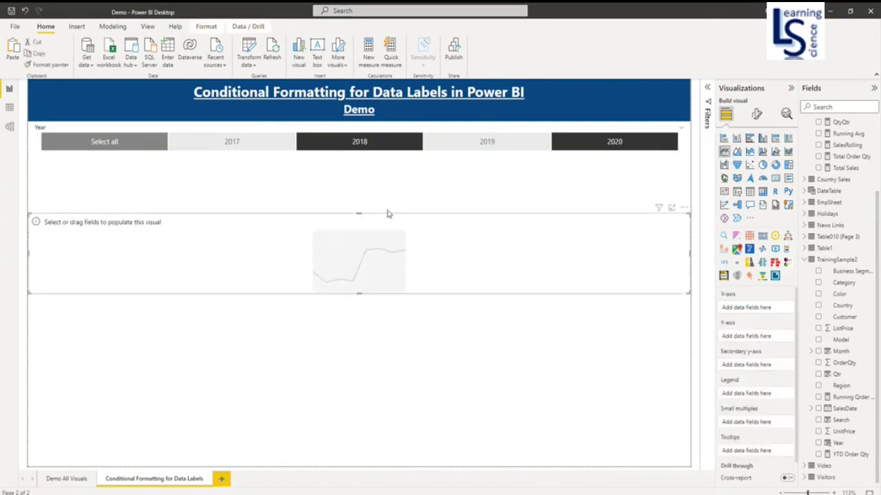
{"action": "left_click_drag", "start_coordinate": [358, 212], "coordinate": [364, 159]}
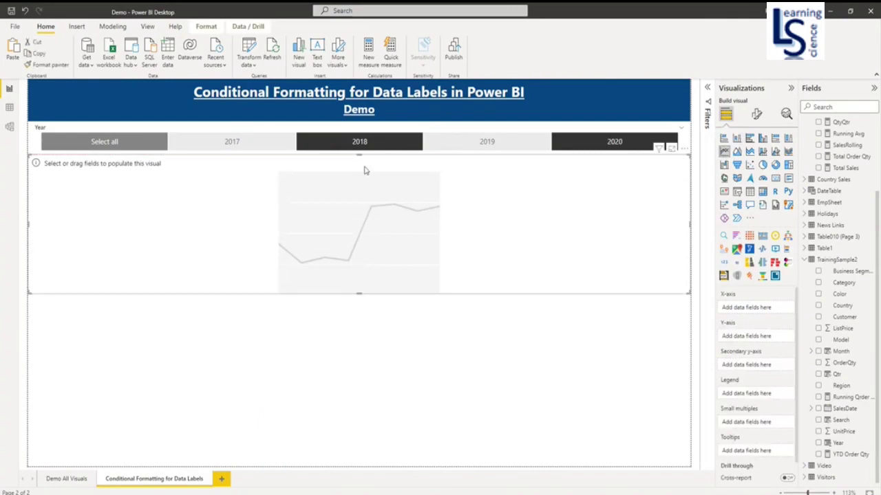
{"action": "left_click_drag", "start_coordinate": [841, 352], "coordinate": [756, 313]}
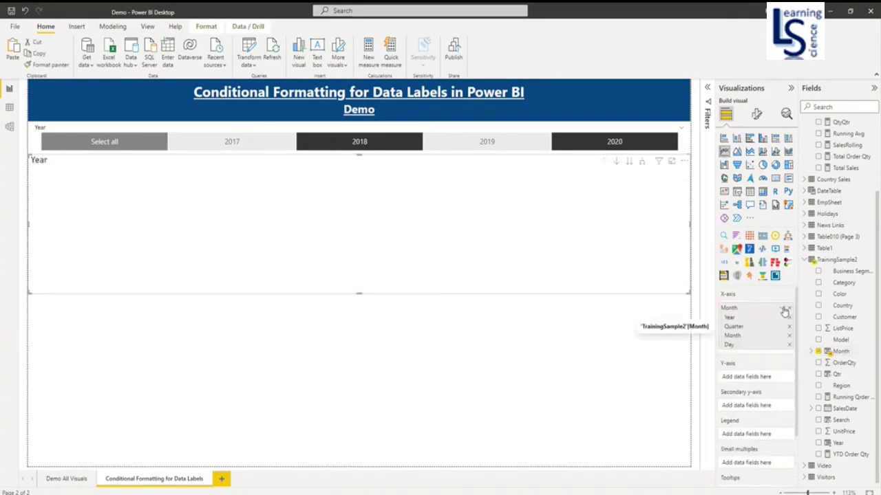
{"action": "left_click", "coordinate": [783, 311]}
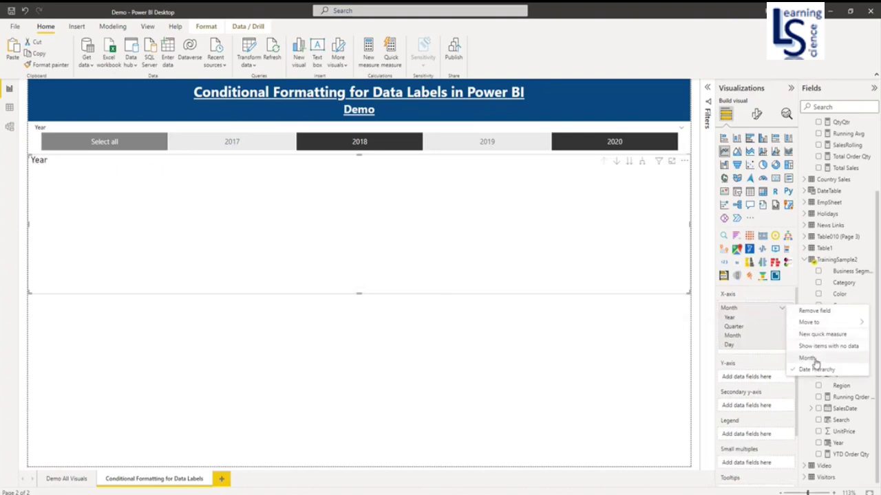
{"action": "left_click", "coordinate": [809, 359]}
{"action": "left_click_drag", "start_coordinate": [835, 168], "coordinate": [753, 340]}
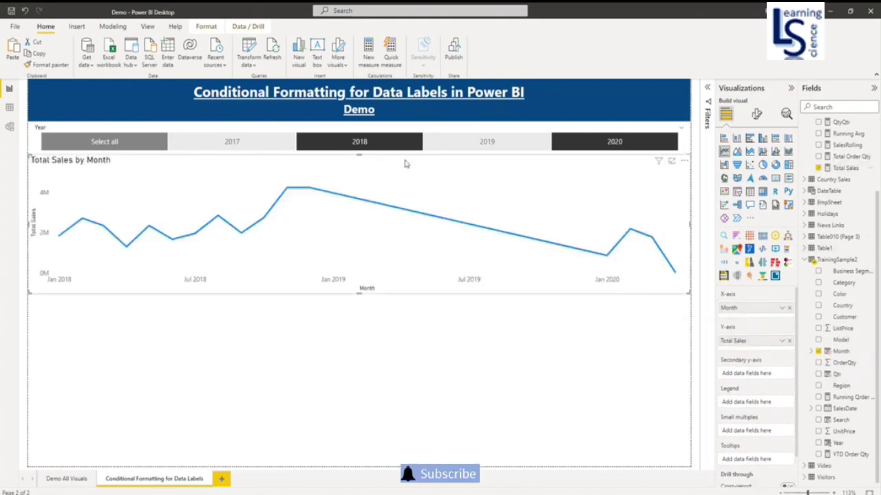
Set the chart's X-axis type to Categorical so every month is listed.
{"action": "left_click", "coordinate": [756, 115]}
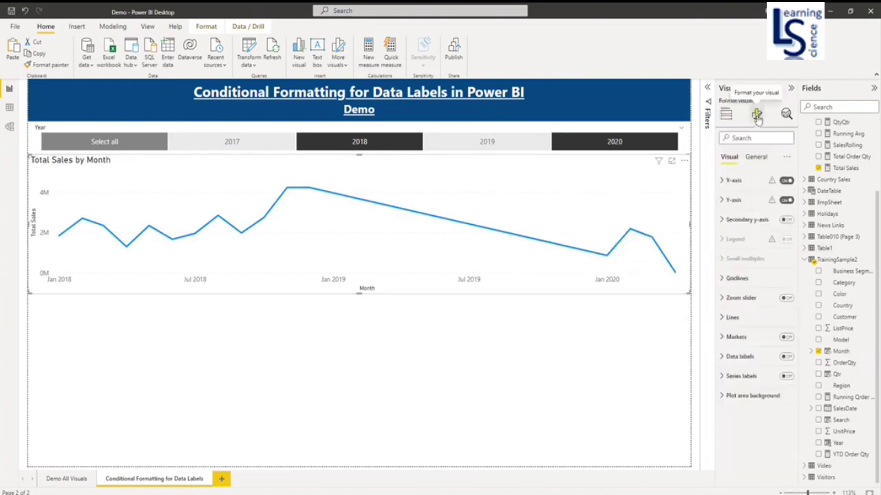
{"action": "left_click", "coordinate": [730, 181]}
{"action": "left_click", "coordinate": [752, 211]}
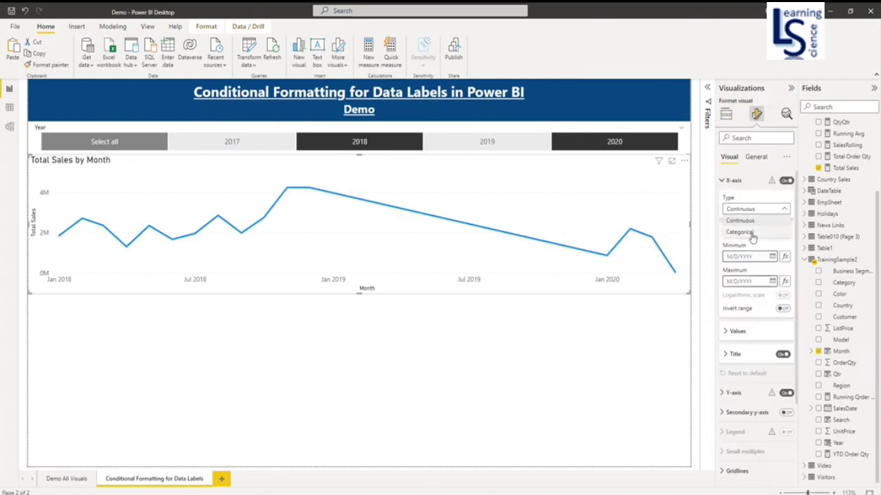
{"action": "left_click", "coordinate": [750, 234]}
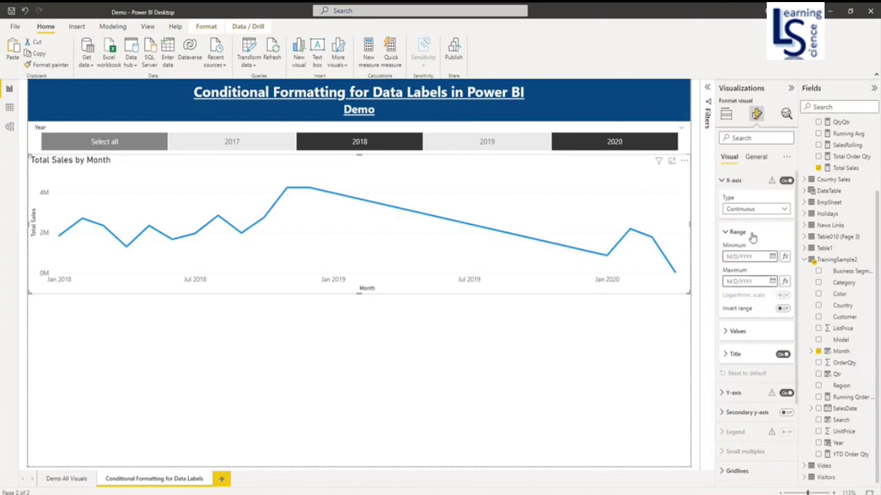
{"action": "left_click", "coordinate": [731, 180]}
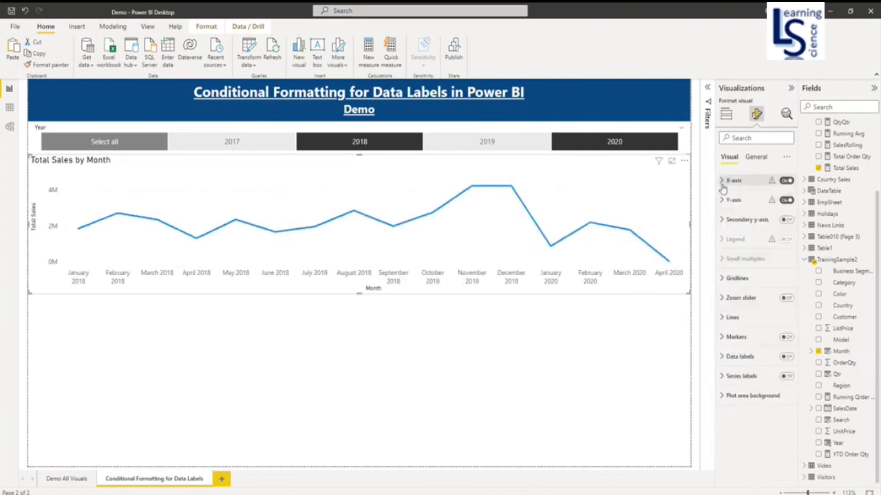
Turn on data labels and expand the Data labels settings.
{"action": "left_click", "coordinate": [786, 359]}
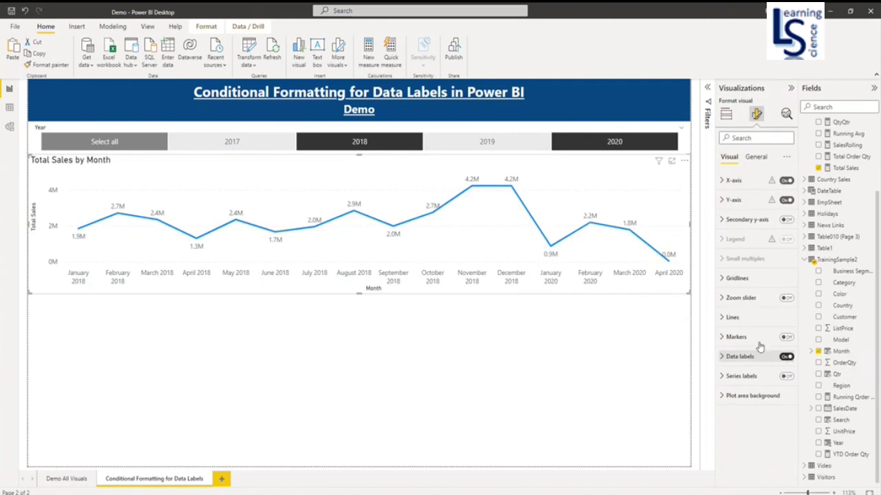
{"action": "left_click", "coordinate": [723, 357]}
{"action": "scroll", "coordinate": [760, 378], "scroll_direction": "down", "scroll_amount": 3}
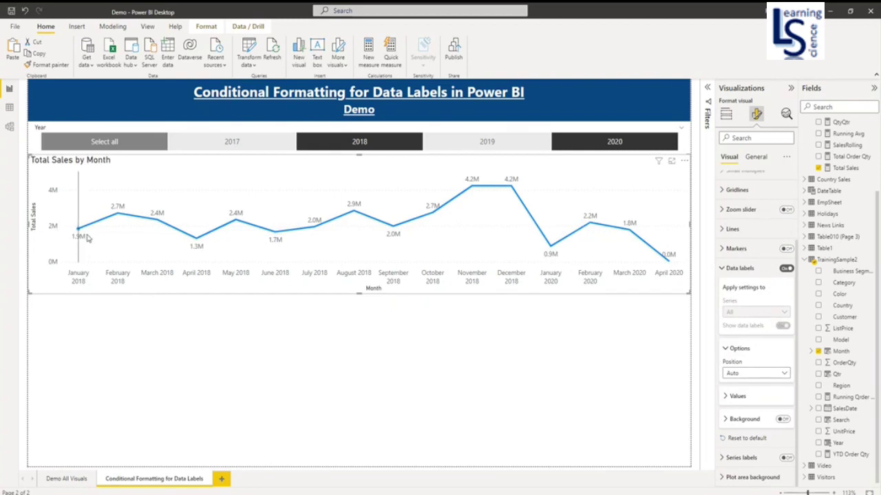
{"action": "mouse_move", "coordinate": [154, 213]}
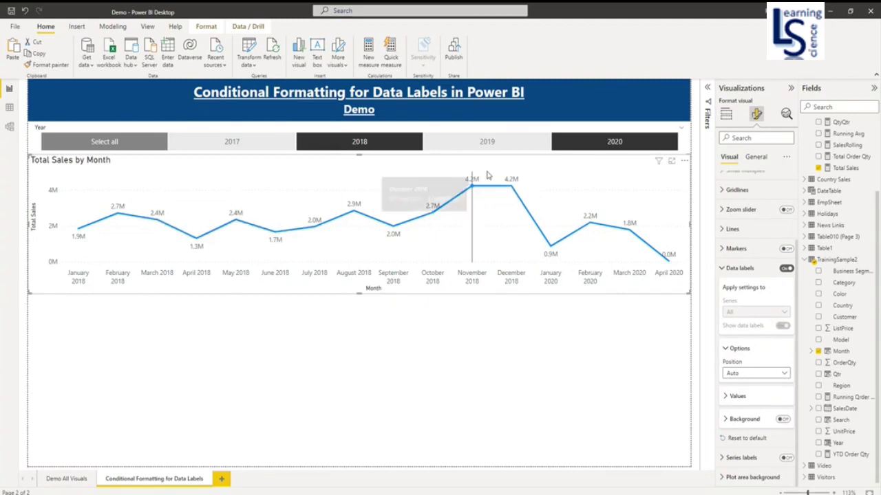
{"action": "mouse_move", "coordinate": [474, 182]}
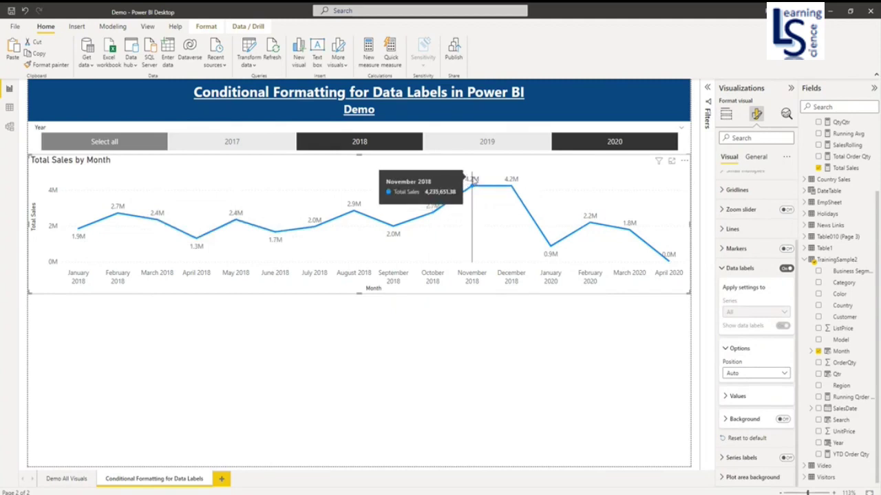
Raise the data label values' font size from 9 to 11 and make them bold.
{"action": "left_click", "coordinate": [726, 402]}
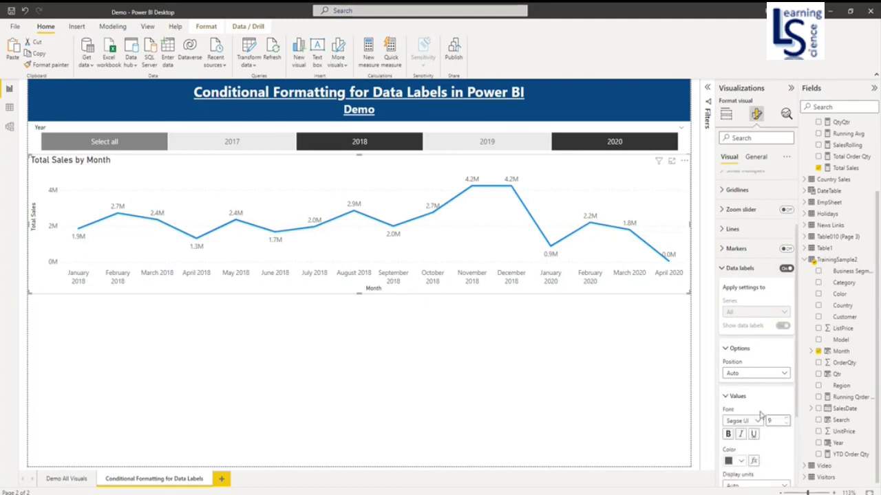
{"action": "scroll", "coordinate": [761, 417], "scroll_direction": "down", "scroll_amount": 3}
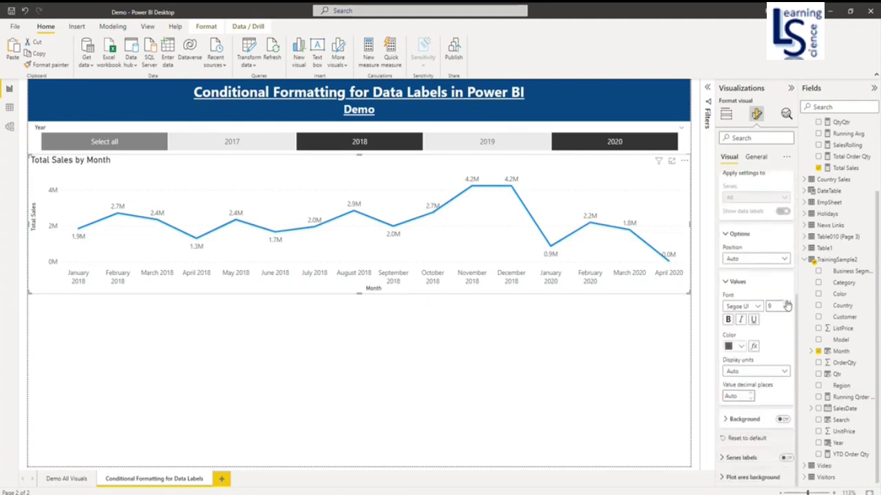
{"action": "left_click", "coordinate": [786, 303]}
{"action": "left_click", "coordinate": [786, 303]}
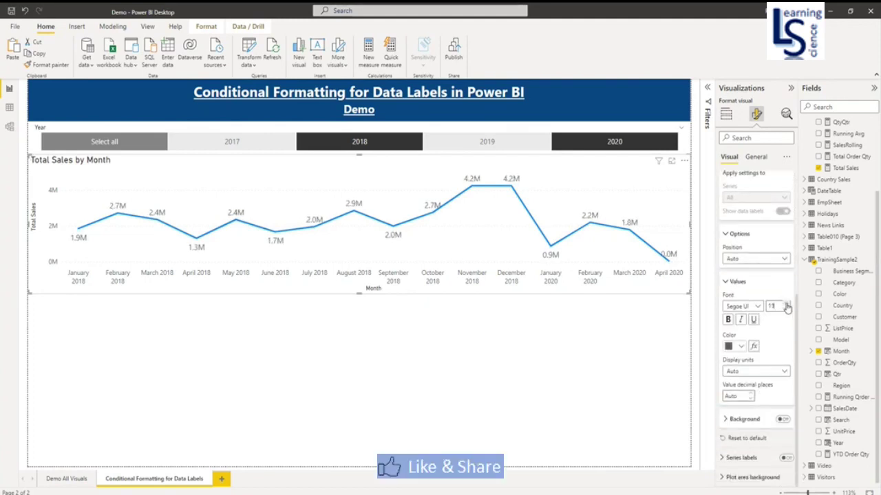
{"action": "left_click", "coordinate": [728, 320]}
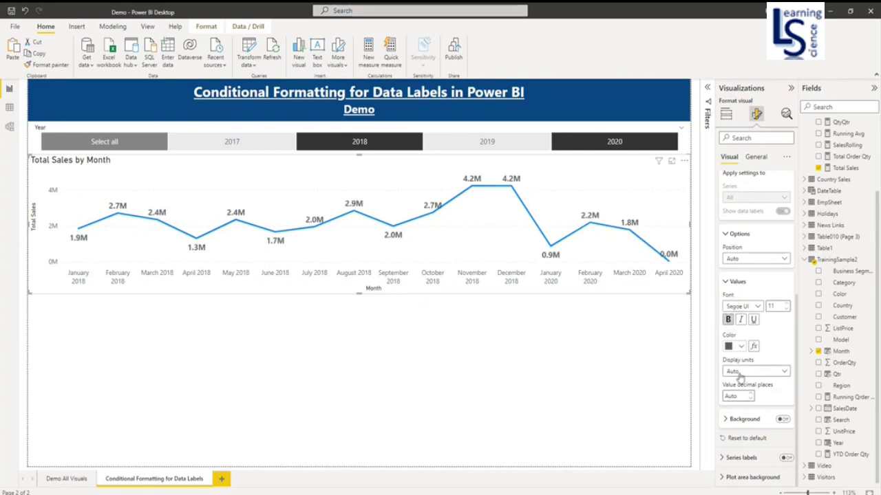
Colour the labels by a Total Sales gradient: red minimum, a middle colour, dark green #3E864B maximum.
{"action": "left_click", "coordinate": [754, 347]}
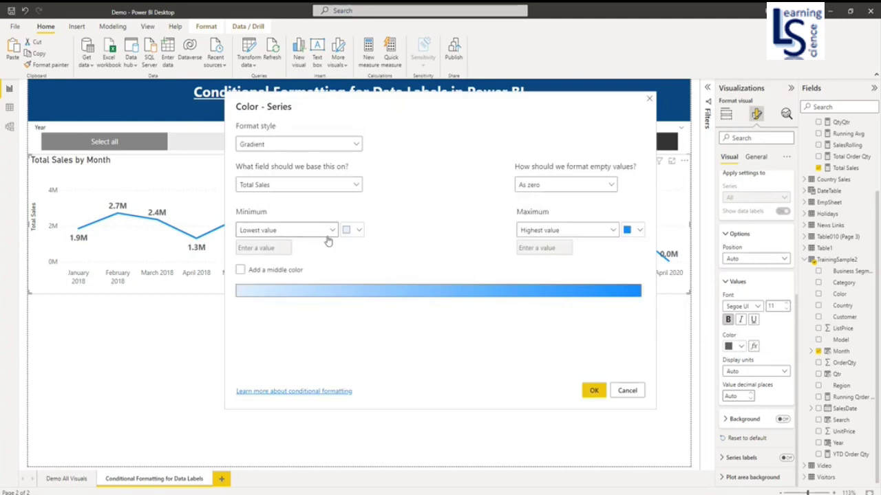
{"action": "left_click", "coordinate": [359, 231]}
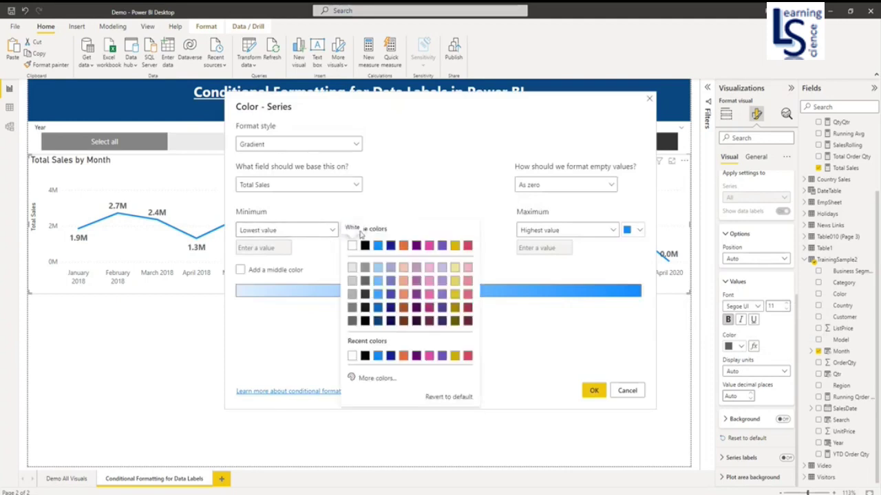
{"action": "left_click", "coordinate": [467, 246]}
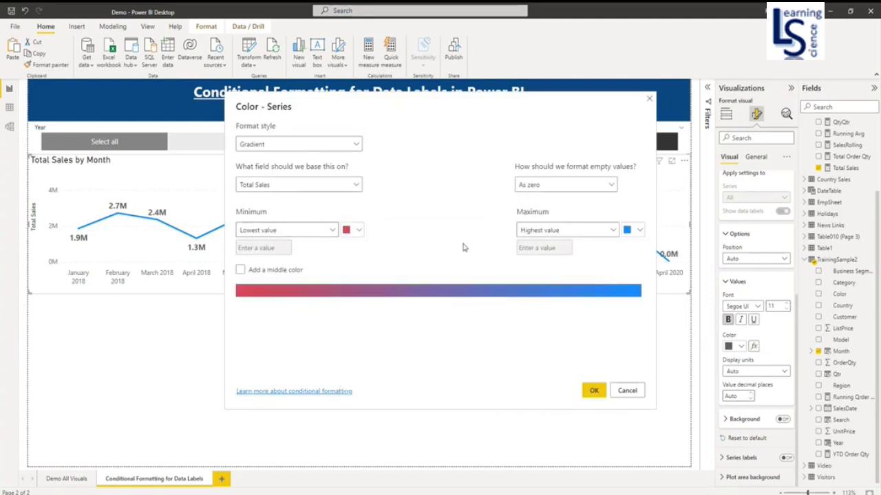
{"action": "left_click", "coordinate": [291, 270]}
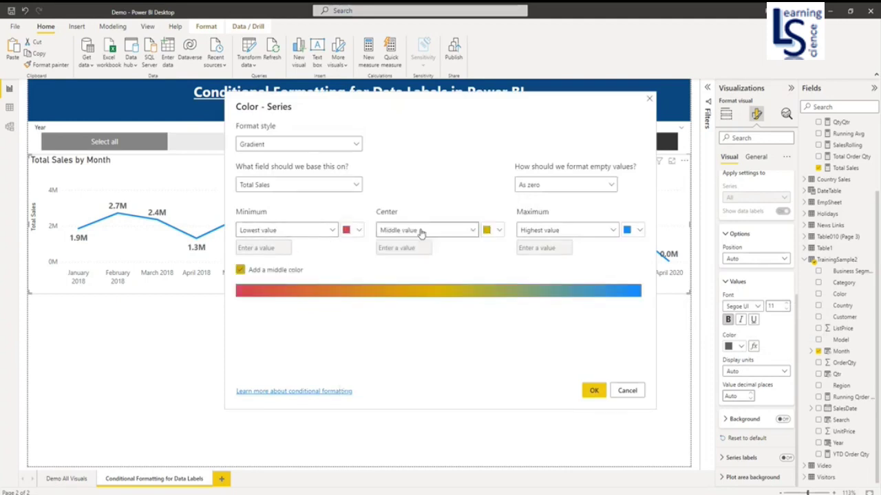
{"action": "left_click", "coordinate": [637, 232]}
{"action": "left_click", "coordinate": [543, 380]}
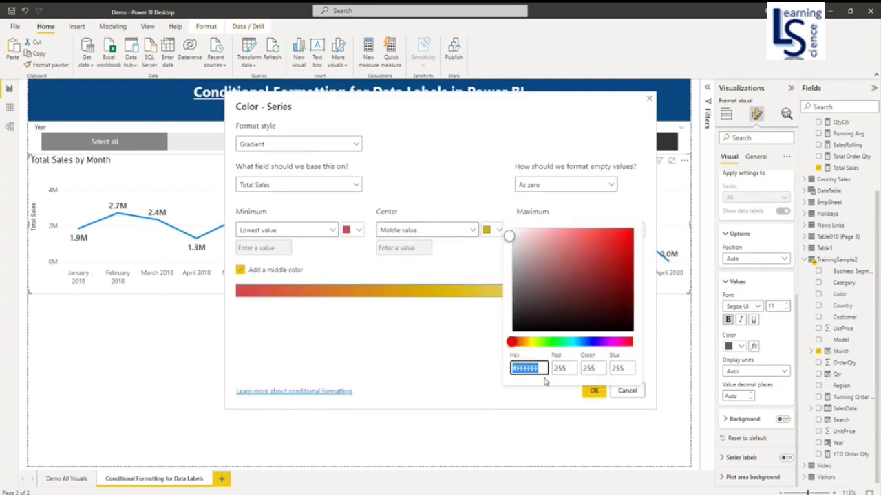
{"action": "left_click_drag", "start_coordinate": [518, 344], "coordinate": [556, 349]}
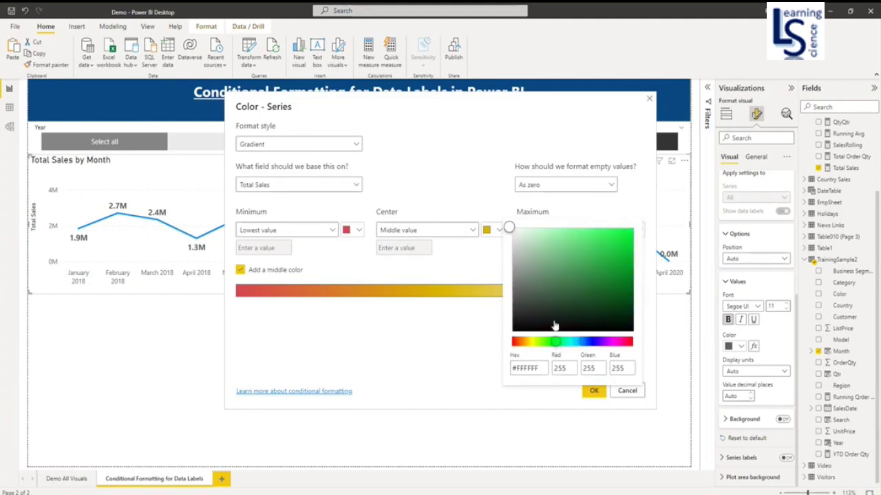
{"action": "left_click", "coordinate": [574, 276]}
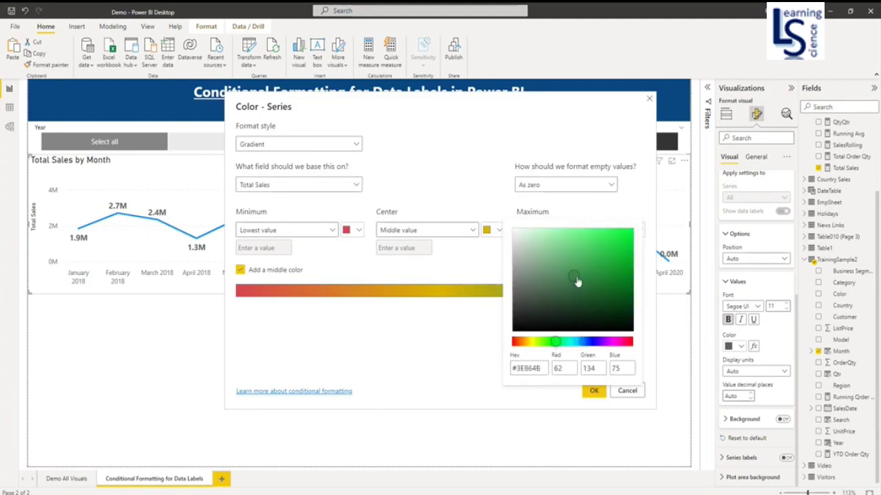
{"action": "left_click", "coordinate": [449, 362]}
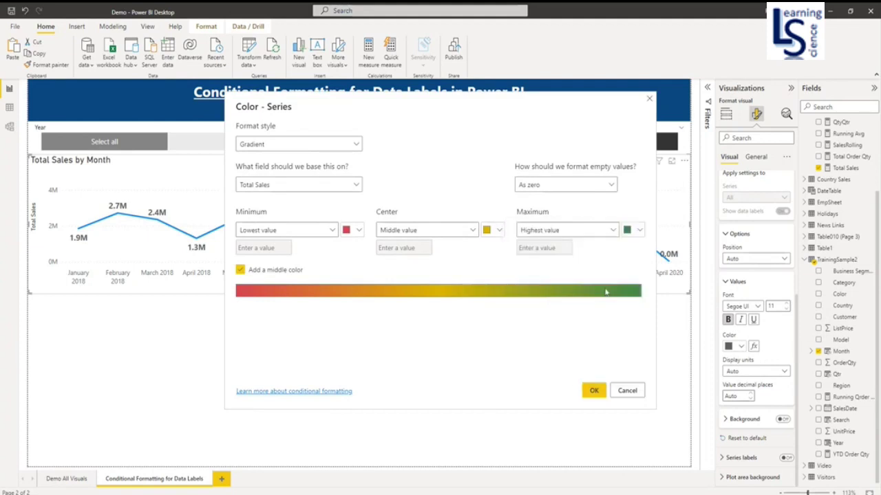
{"action": "left_click", "coordinate": [595, 391]}
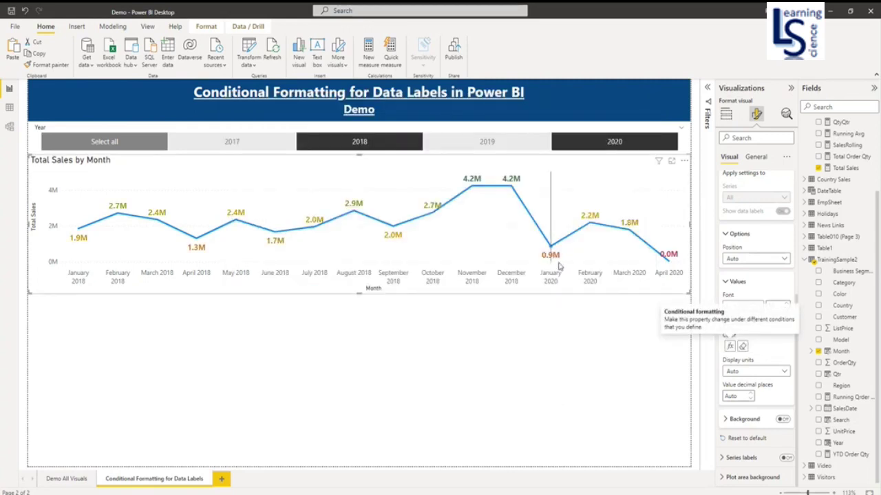
Copy and paste the line chart, then move the copy into the page's empty lower half.
{"action": "mouse_move", "coordinate": [559, 266]}
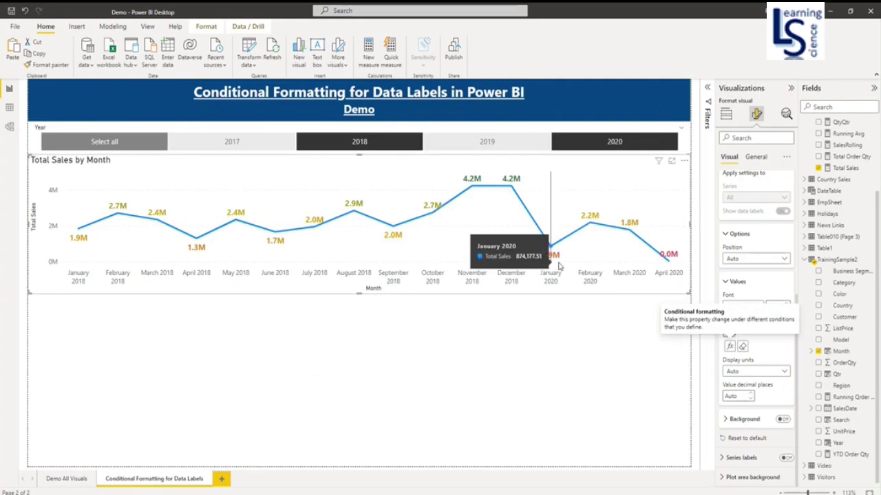
{"action": "mouse_move", "coordinate": [473, 175]}
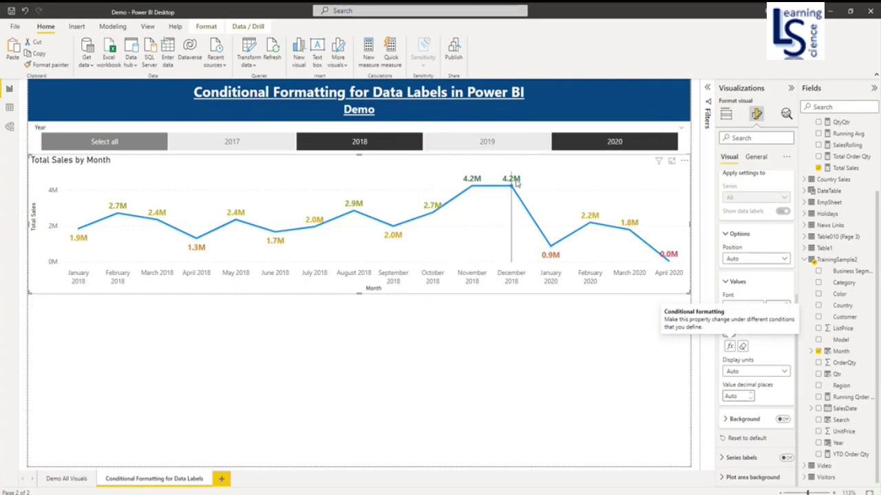
{"action": "mouse_move", "coordinate": [516, 182]}
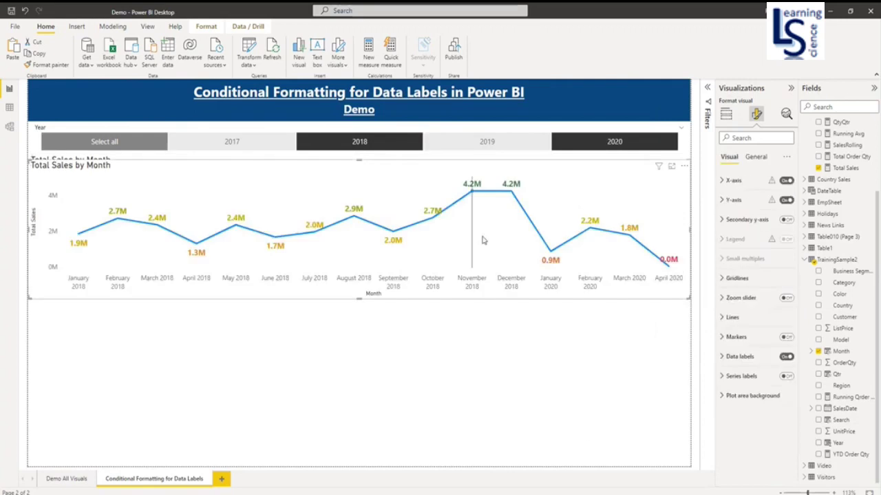
{"action": "left_click_drag", "start_coordinate": [479, 237], "coordinate": [510, 359]}
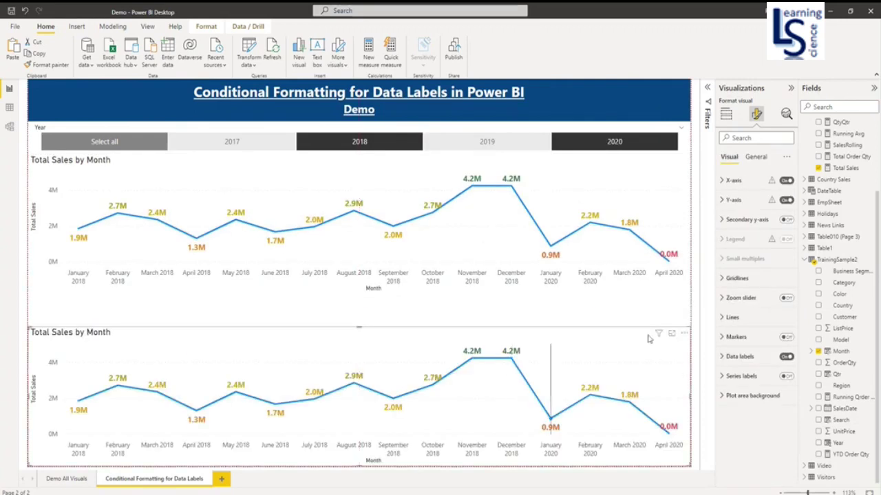
Replace Total Sales with OrderQty as the lower chart's Y-axis value.
{"action": "left_click", "coordinate": [845, 363]}
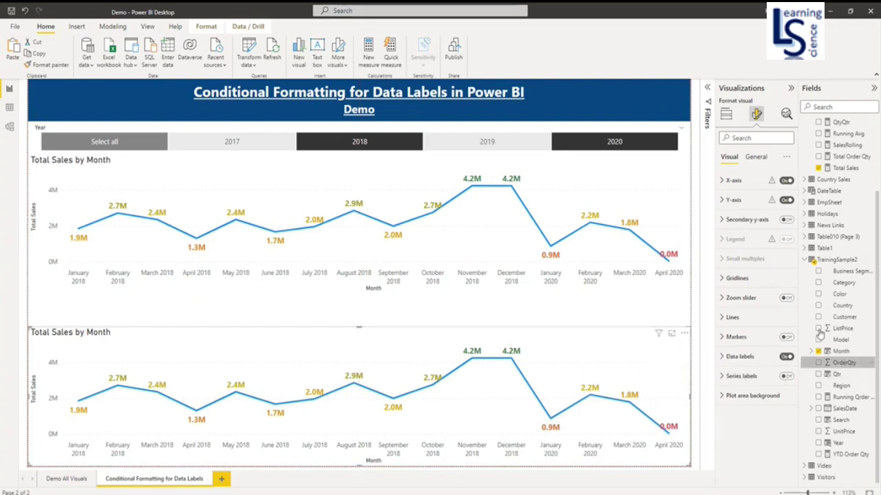
{"action": "left_click_drag", "start_coordinate": [845, 360], "coordinate": [751, 342]}
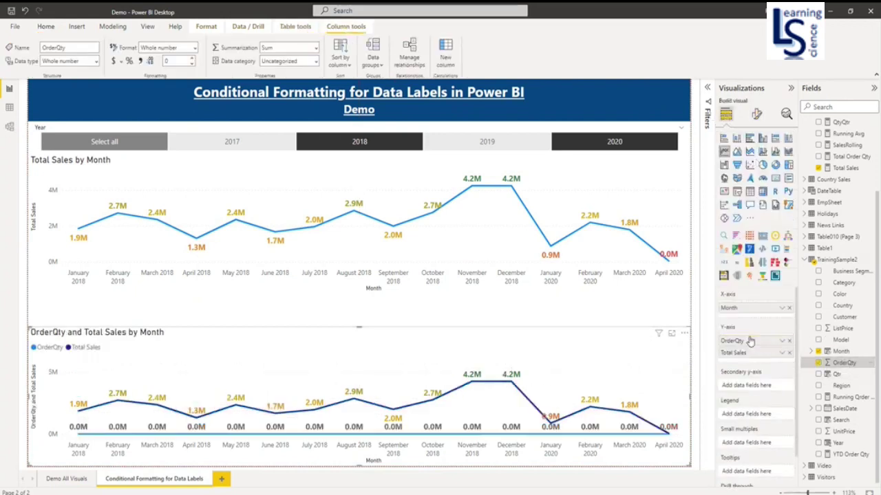
{"action": "left_click", "coordinate": [789, 354]}
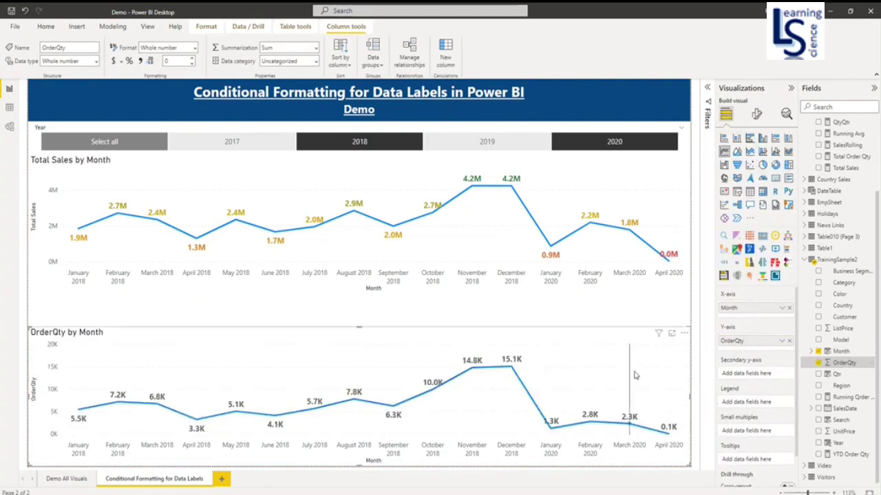
Expand the lower chart's Data labels > Values formatting settings.
{"action": "left_click", "coordinate": [756, 115]}
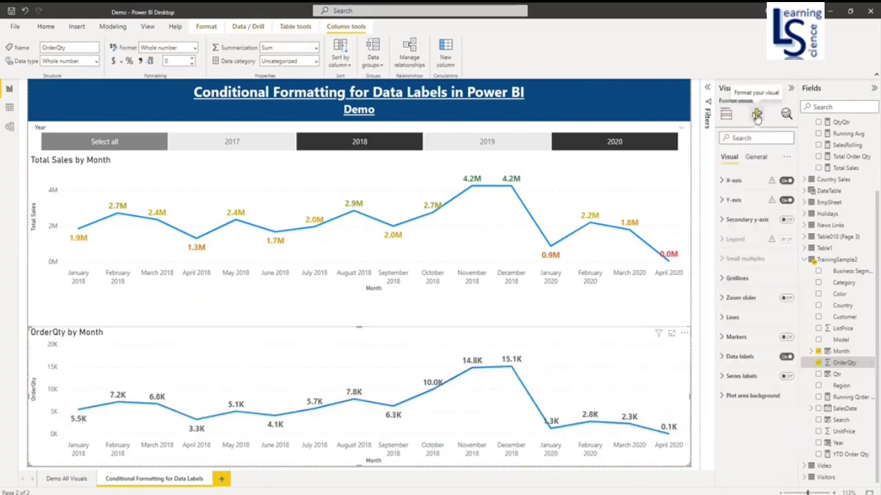
{"action": "left_click", "coordinate": [726, 358]}
{"action": "scroll", "coordinate": [778, 392], "scroll_direction": "down", "scroll_amount": 2}
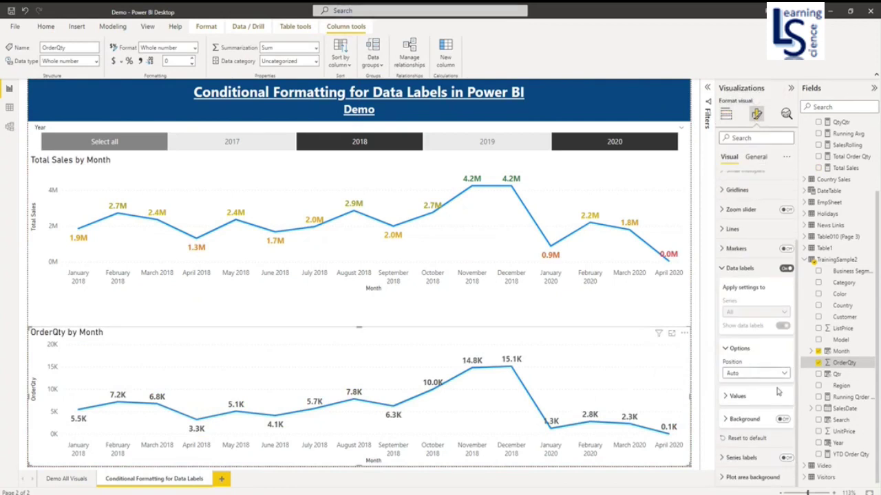
{"action": "left_click", "coordinate": [724, 397]}
{"action": "scroll", "coordinate": [750, 385], "scroll_direction": "down", "scroll_amount": 3}
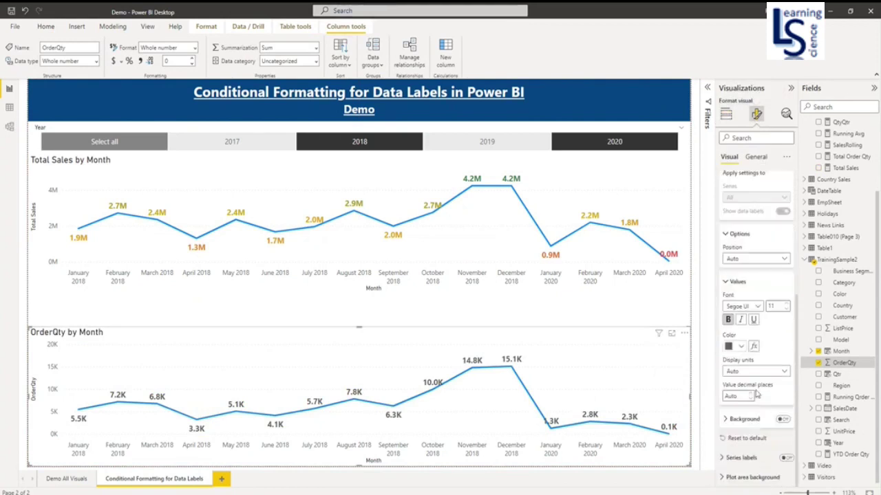
Open conditional formatting for the label colour and switch Format style to Rules.
{"action": "left_click", "coordinate": [753, 348]}
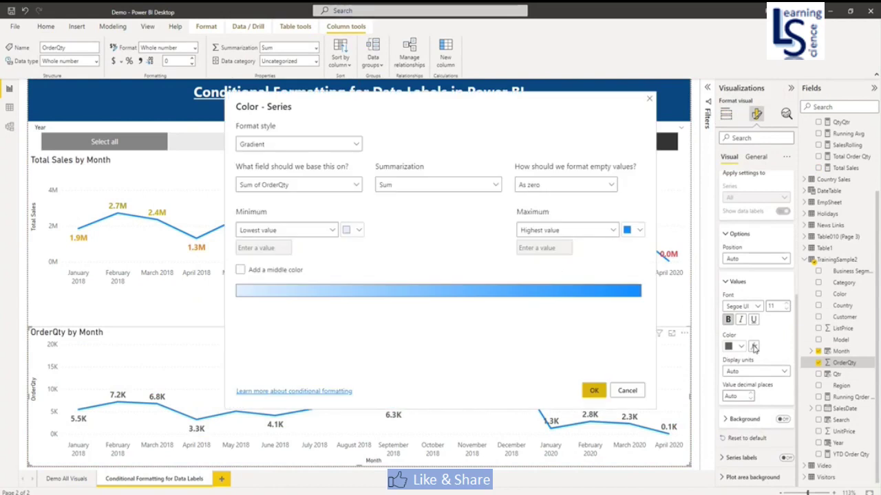
{"action": "left_click", "coordinate": [352, 144]}
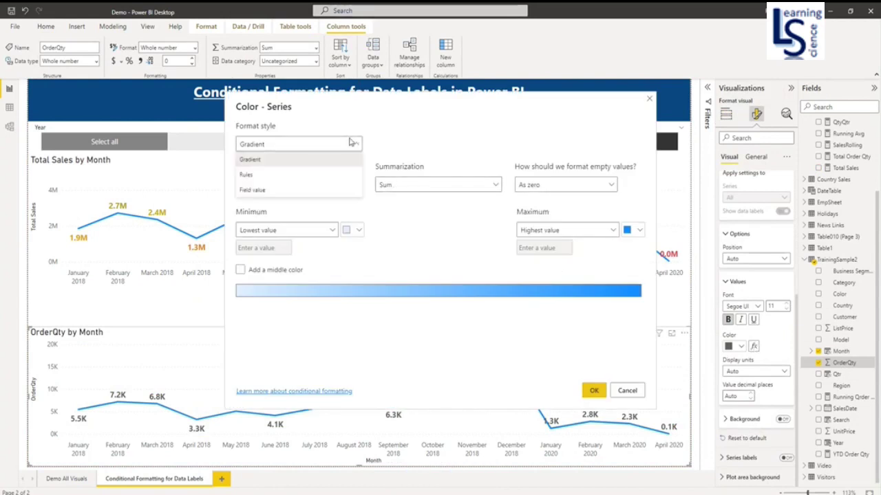
{"action": "left_click", "coordinate": [313, 175]}
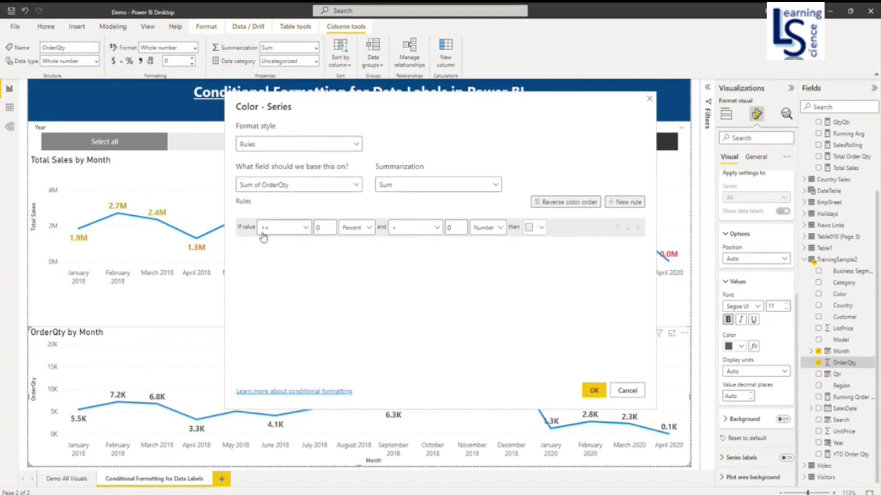
Make the first rule colour OrderQty labels from 1000 to 4000 (Number, inclusive) red.
{"action": "left_click", "coordinate": [327, 229]}
{"action": "type", "text": "1000"}
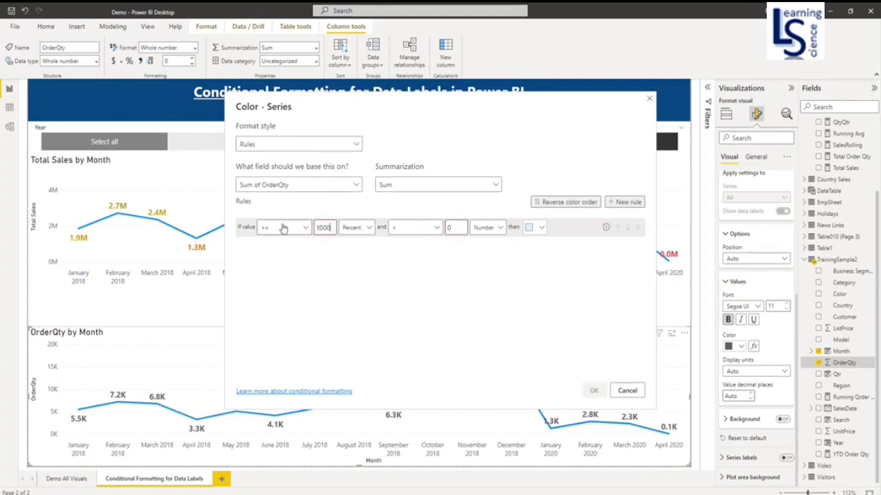
{"action": "left_click", "coordinate": [358, 228]}
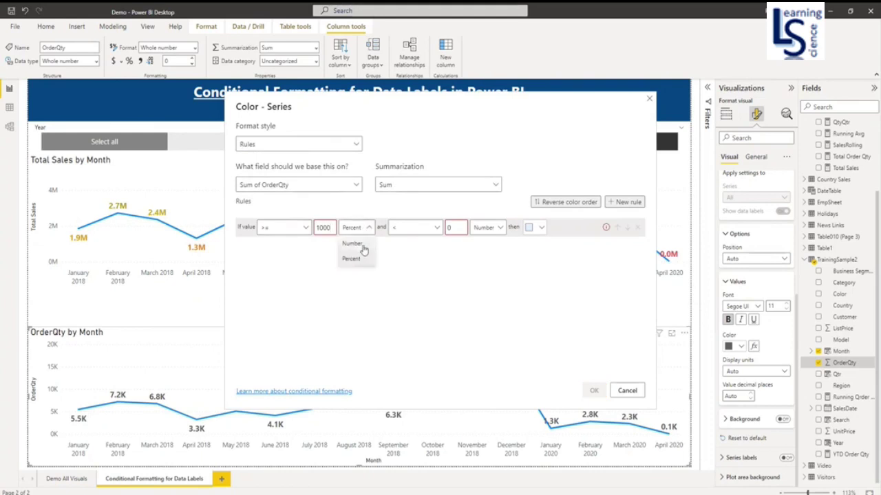
{"action": "left_click", "coordinate": [354, 245]}
{"action": "left_click", "coordinate": [421, 229]}
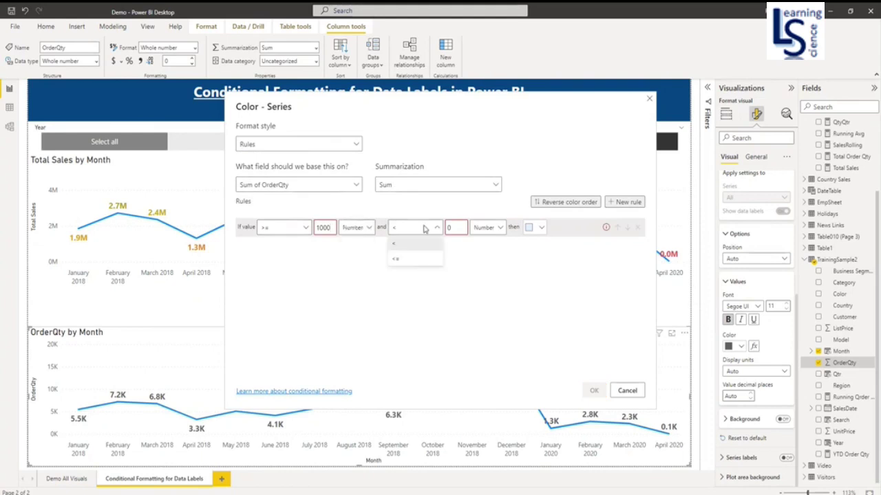
{"action": "left_click", "coordinate": [412, 262]}
{"action": "double_click", "coordinate": [465, 225]}
{"action": "type", "text": "4"}
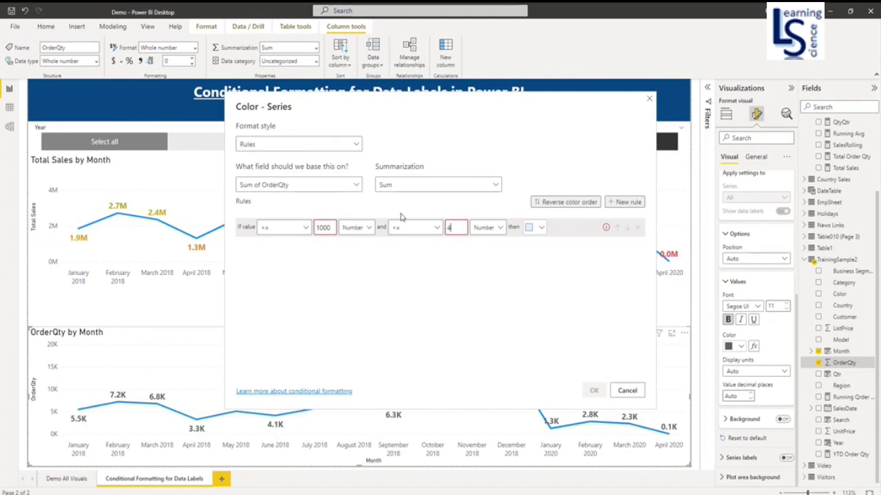
{"action": "type", "text": "000"}
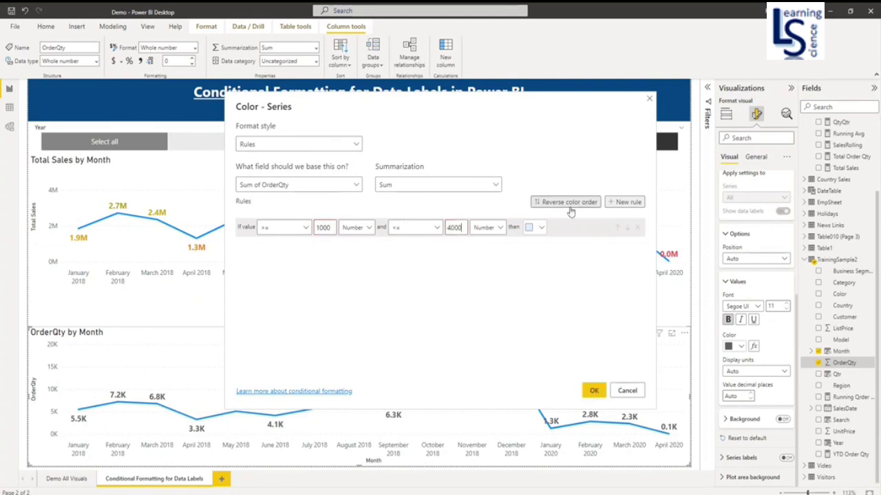
{"action": "left_click", "coordinate": [541, 227]}
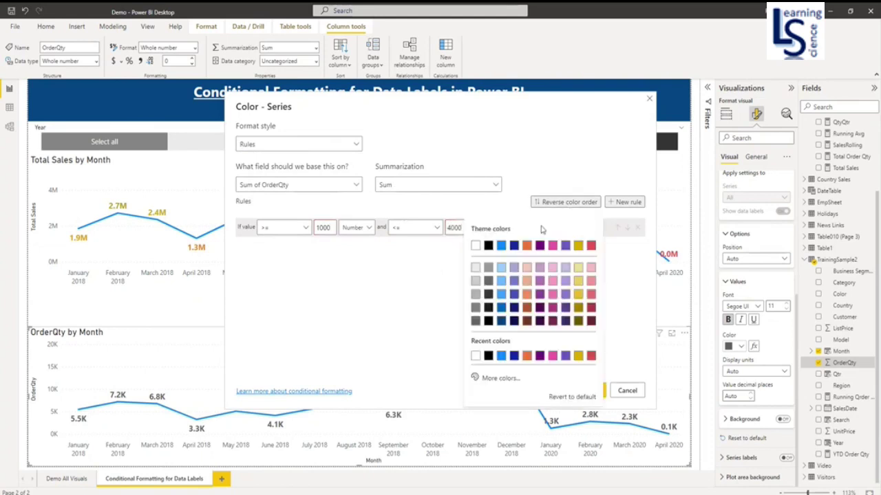
{"action": "left_click", "coordinate": [590, 247]}
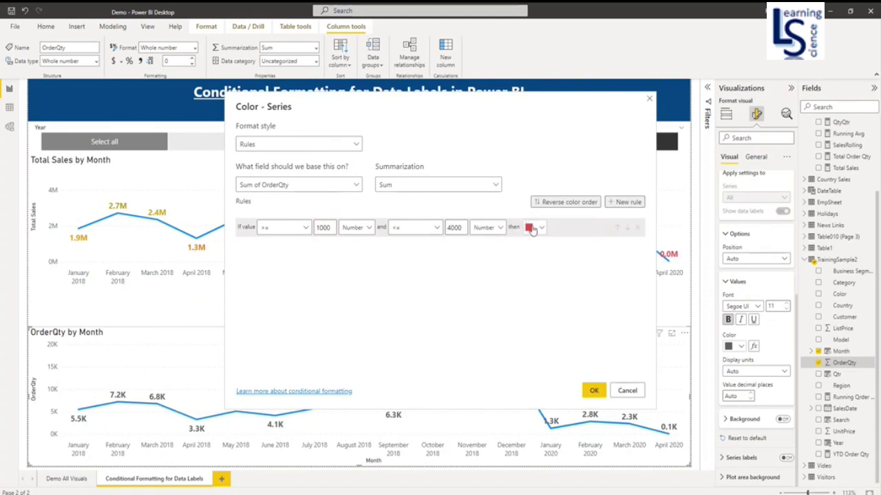
Add a second rule colouring OrderQty labels from 4001 to 9000 (Number, inclusive) blue.
{"action": "left_click", "coordinate": [626, 202]}
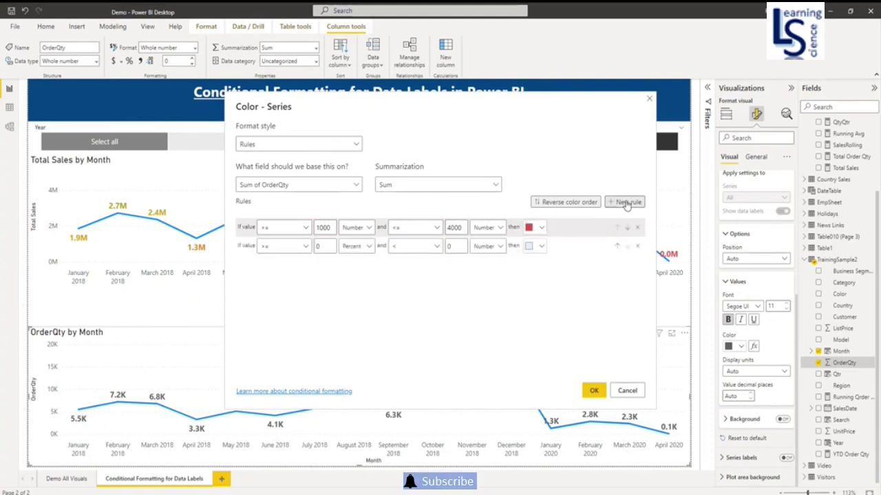
{"action": "double_click", "coordinate": [328, 248]}
{"action": "type", "text": "4"}
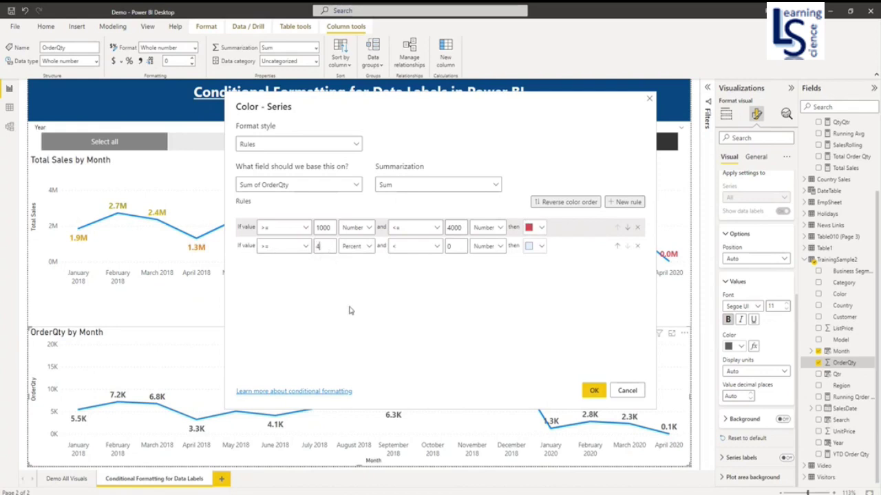
{"action": "type", "text": "001"}
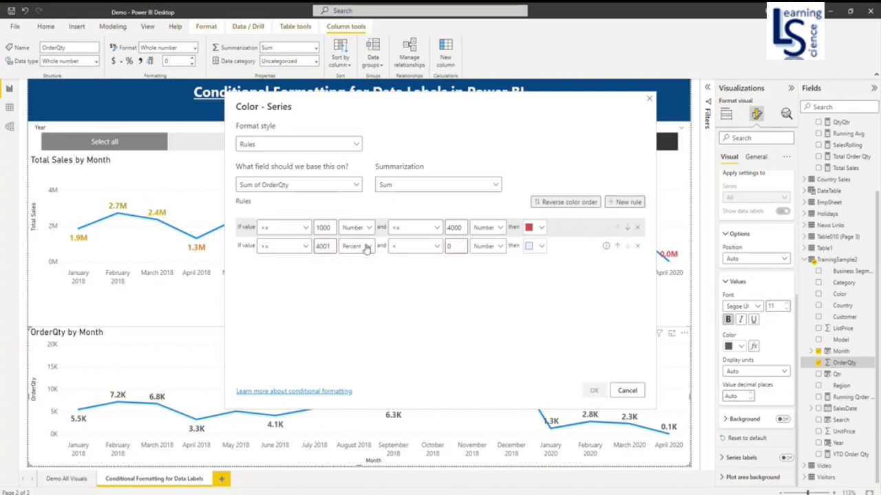
{"action": "left_click", "coordinate": [364, 245]}
{"action": "left_click", "coordinate": [356, 261]}
{"action": "left_click", "coordinate": [438, 249]}
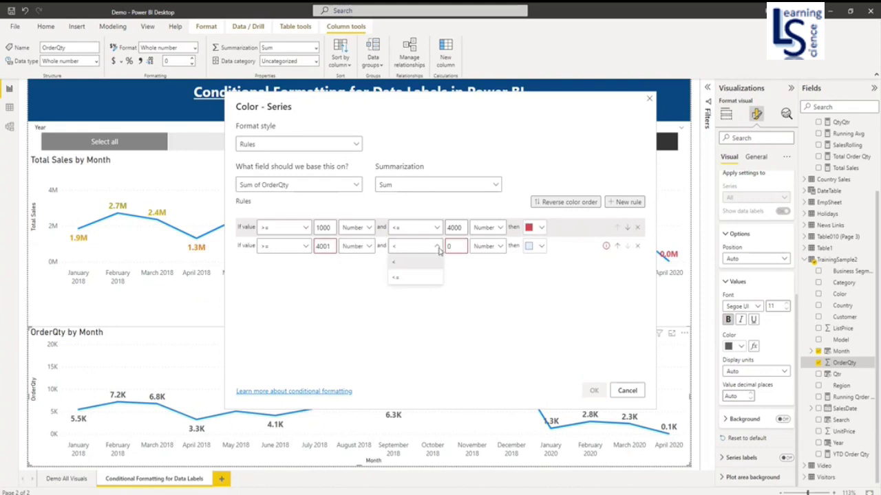
{"action": "left_click", "coordinate": [424, 280]}
{"action": "double_click", "coordinate": [454, 245]}
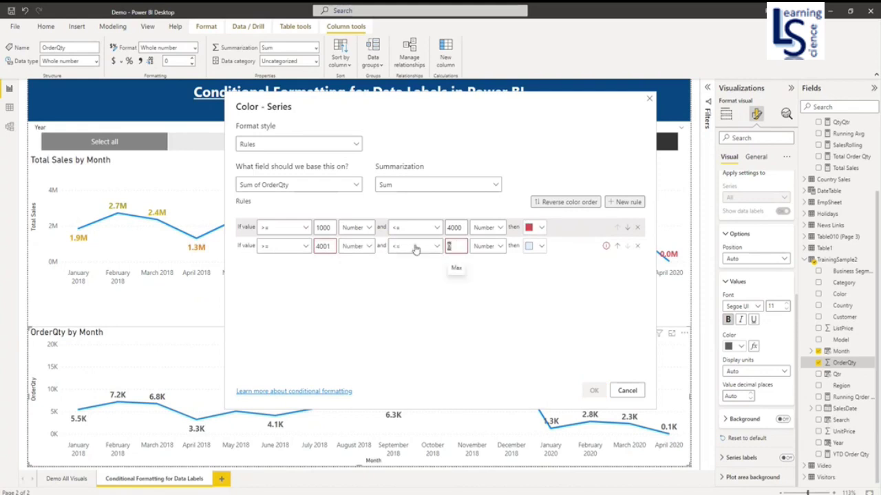
{"action": "type", "text": "9000"}
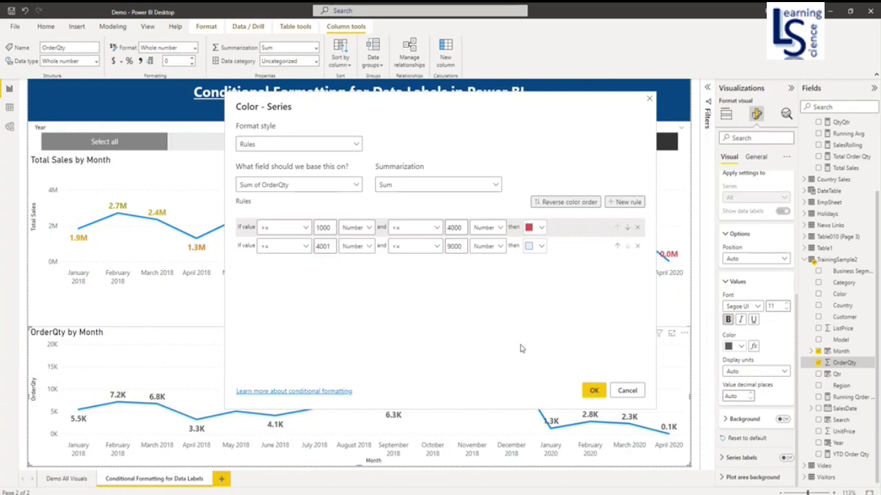
{"action": "left_click", "coordinate": [543, 247]}
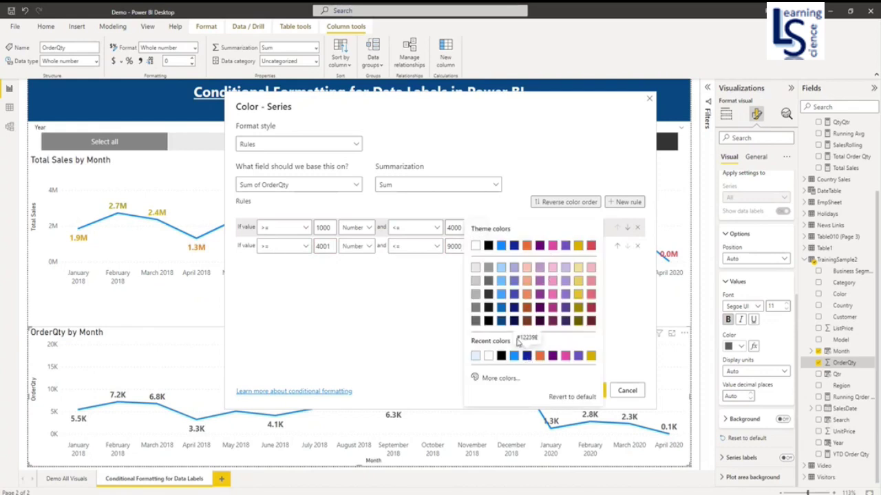
{"action": "left_click", "coordinate": [500, 309]}
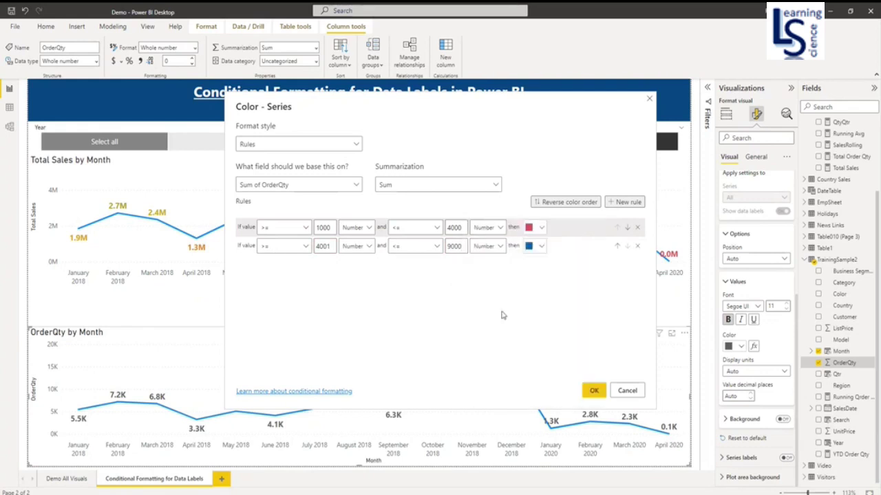
Add a third rule for OrderQty values from 9001 to 10000 (Number, inclusive).
{"action": "left_click", "coordinate": [627, 201]}
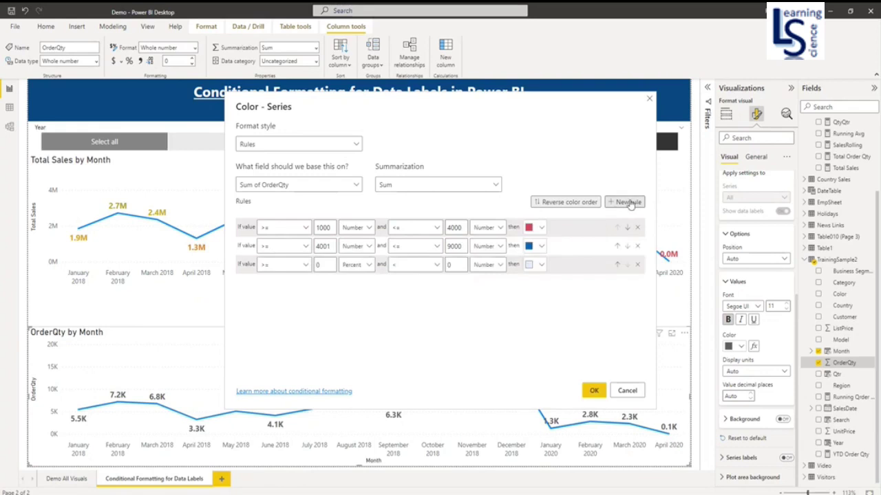
{"action": "left_click", "coordinate": [326, 265]}
{"action": "type", "text": "90"}
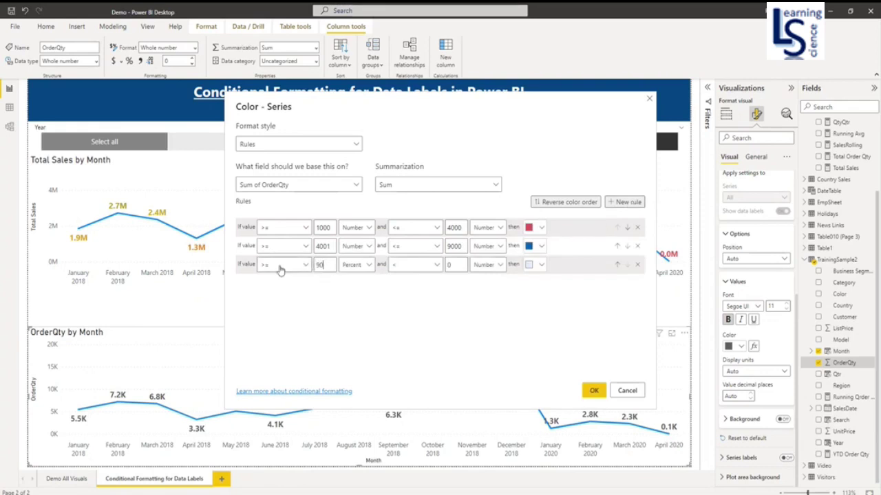
{"action": "type", "text": "01"}
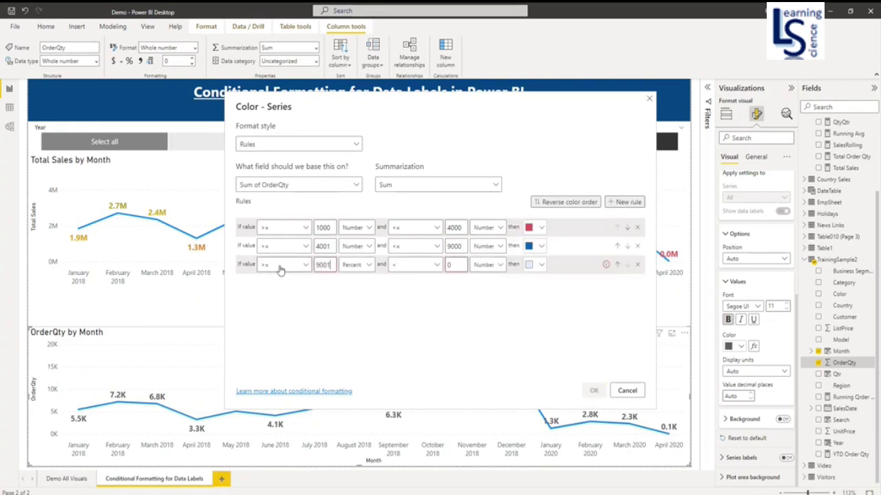
{"action": "left_click", "coordinate": [353, 265]}
{"action": "left_click", "coordinate": [354, 281]}
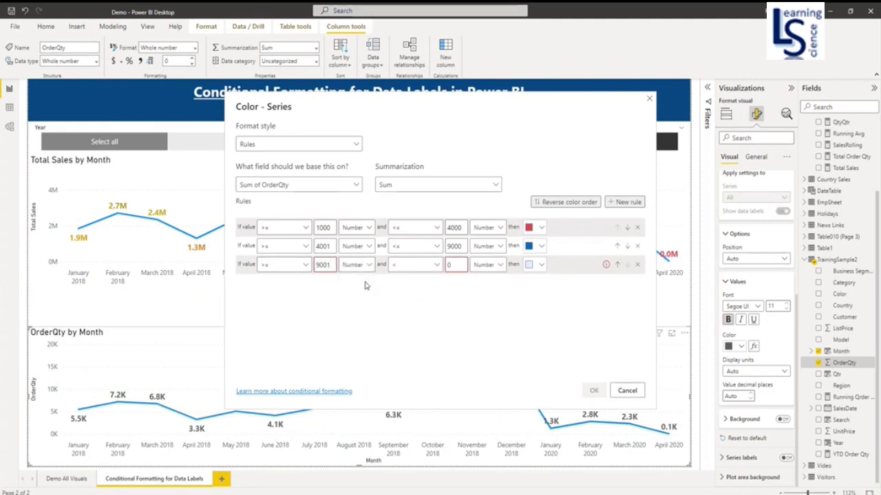
{"action": "left_click", "coordinate": [417, 267]}
{"action": "left_click", "coordinate": [412, 299]}
{"action": "double_click", "coordinate": [456, 268]}
{"action": "type", "text": "10000"}
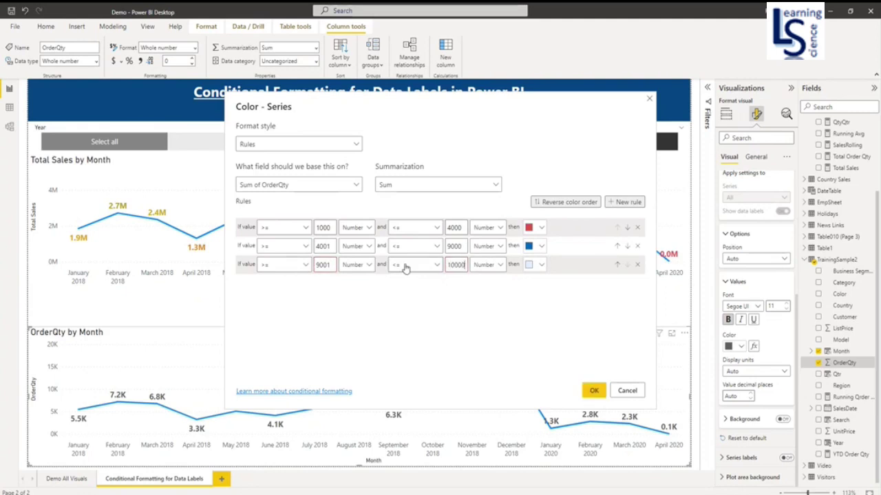
Set the third rule's colour to a custom dark green, #156110.
{"action": "left_click", "coordinate": [541, 265]}
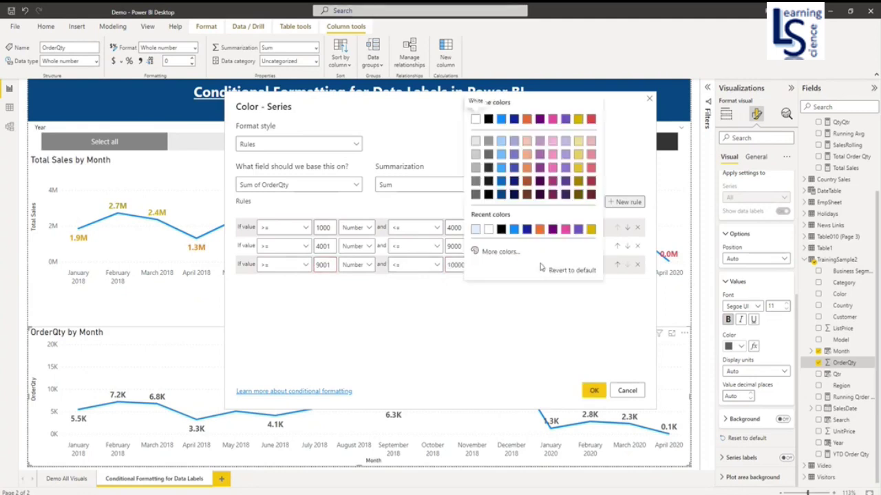
{"action": "left_click", "coordinate": [505, 252]}
{"action": "left_click", "coordinate": [524, 215]}
{"action": "left_click_drag", "start_coordinate": [524, 216], "coordinate": [511, 215]}
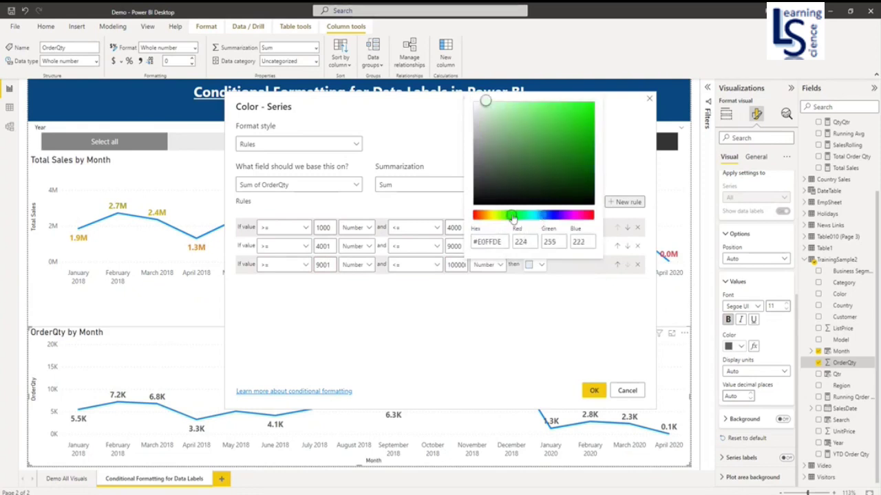
{"action": "left_click", "coordinate": [575, 170]}
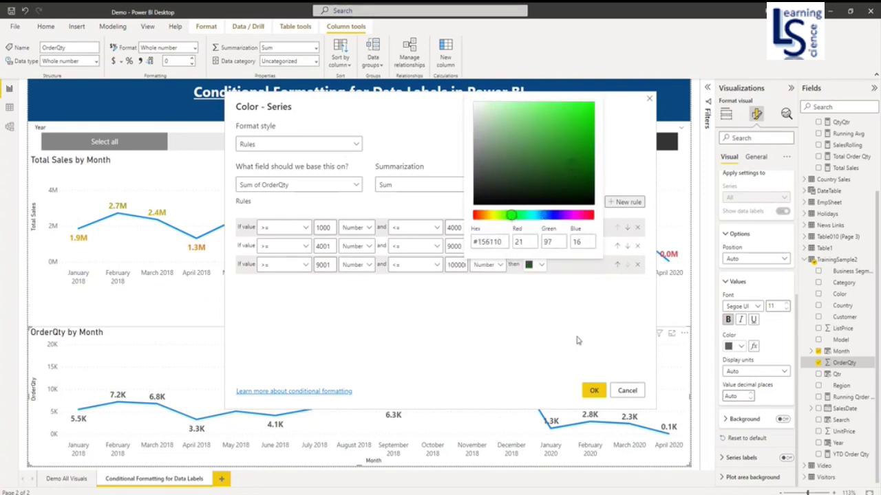
{"action": "left_click", "coordinate": [577, 342]}
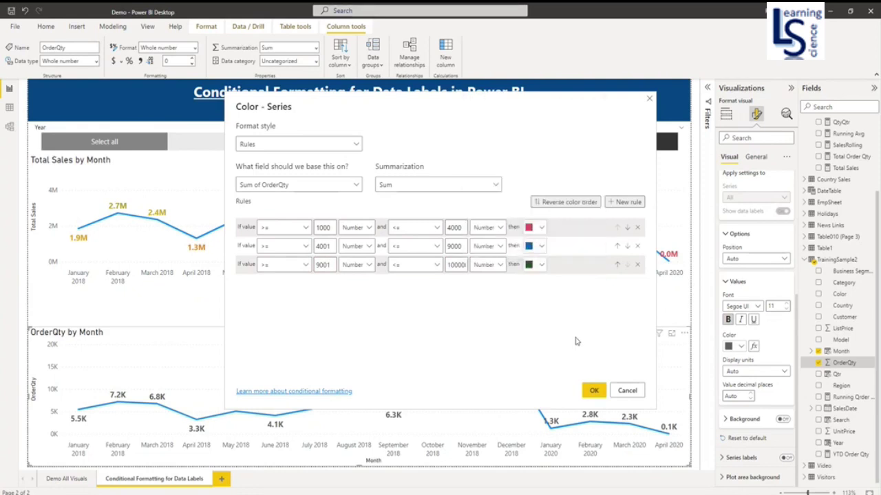
Confirm the three colour rules in the Color - Series dialog.
{"action": "left_click", "coordinate": [594, 390]}
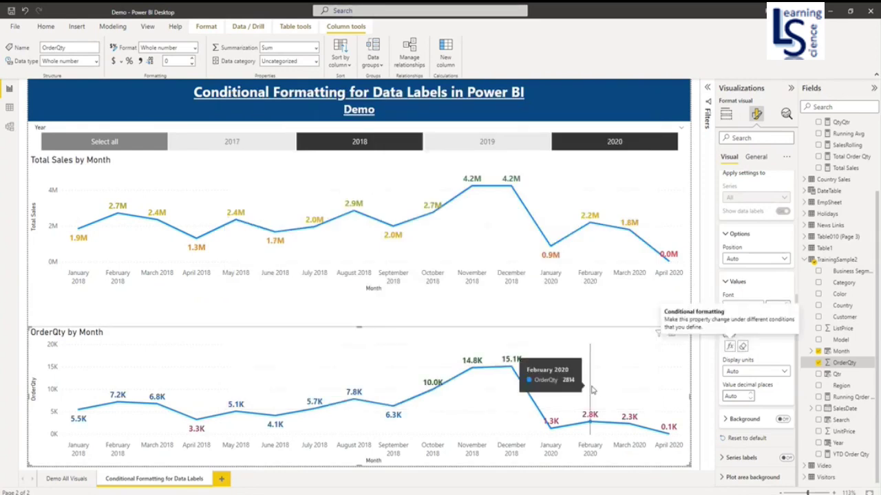